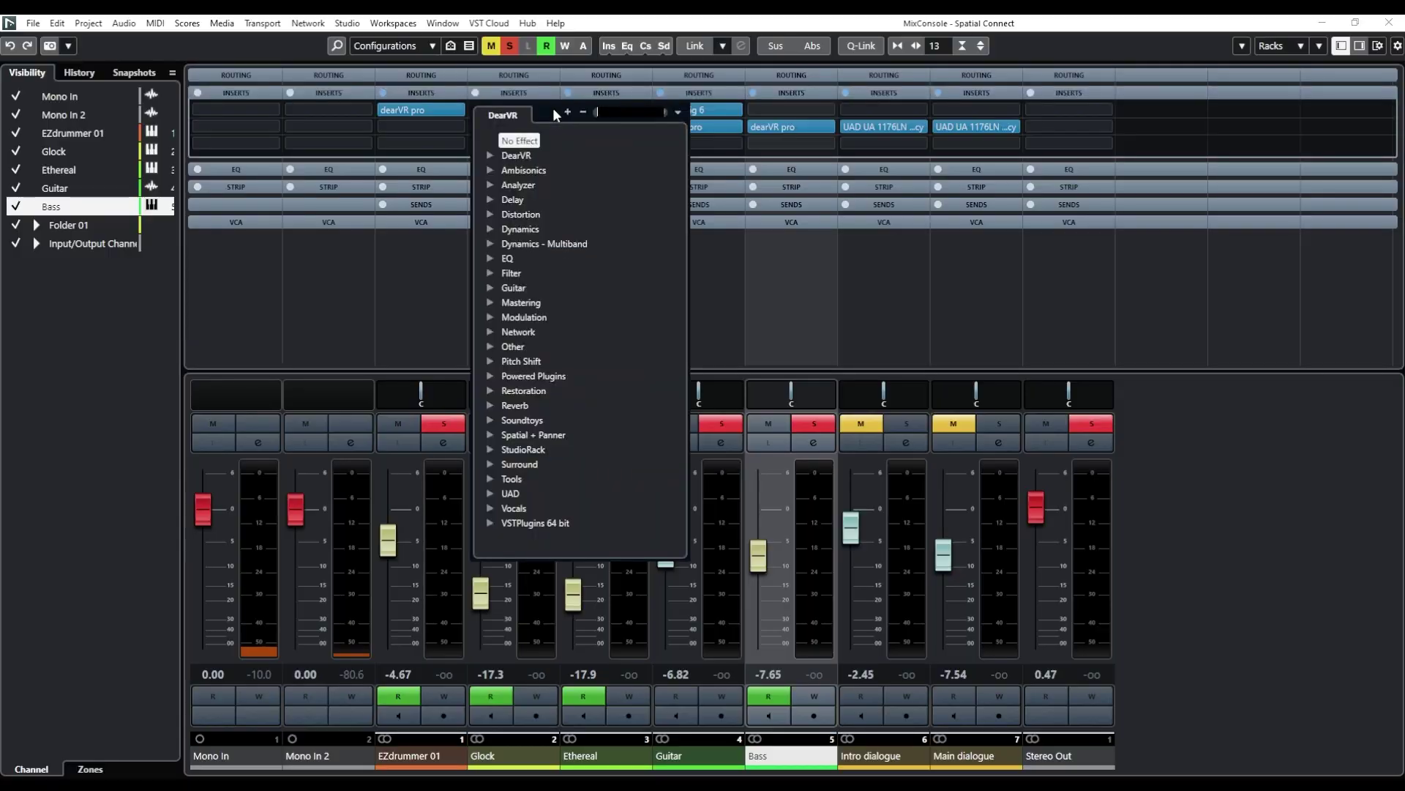
Insert dearVR pro from the DearVR plugin folder on the Glock channel
{"action": "left_click", "coordinate": [492, 156]}
{"action": "left_click", "coordinate": [551, 199]}
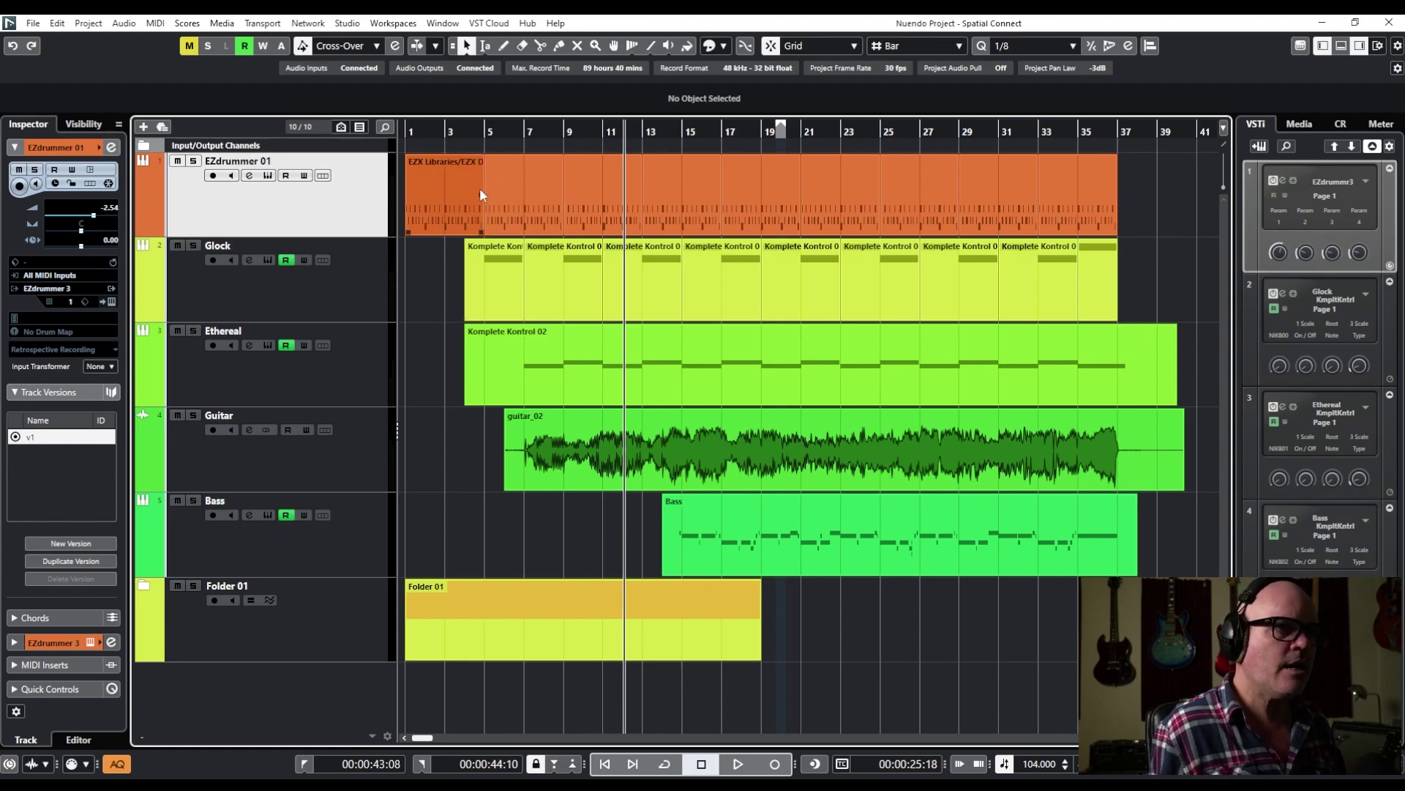
Play the project from zero and open the EZdrummer 01 track's EZdrummer 3 window
{"action": "left_click_drag", "start_coordinate": [498, 136], "coordinate": [412, 155]}
{"action": "key", "text": "Home"}
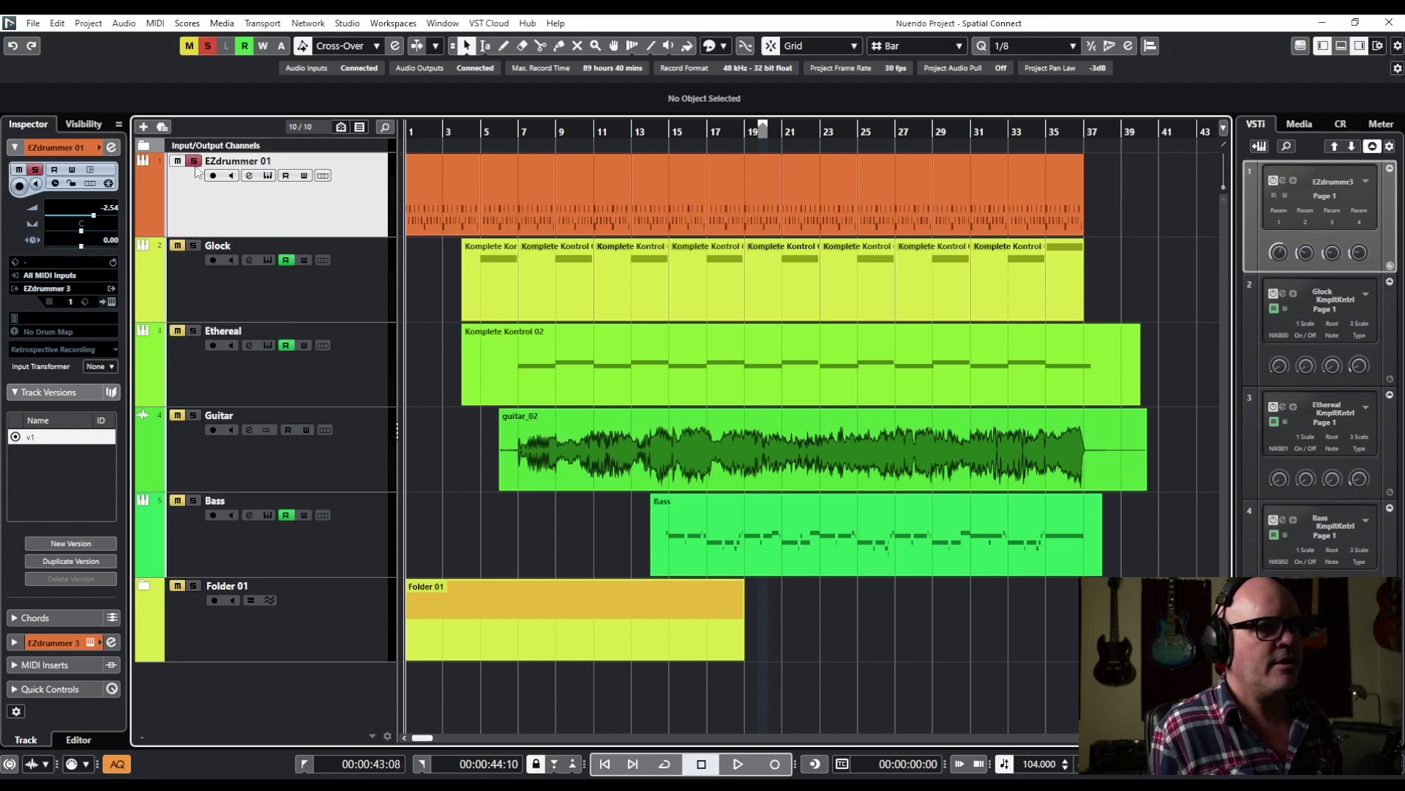
{"action": "key", "text": "space"}
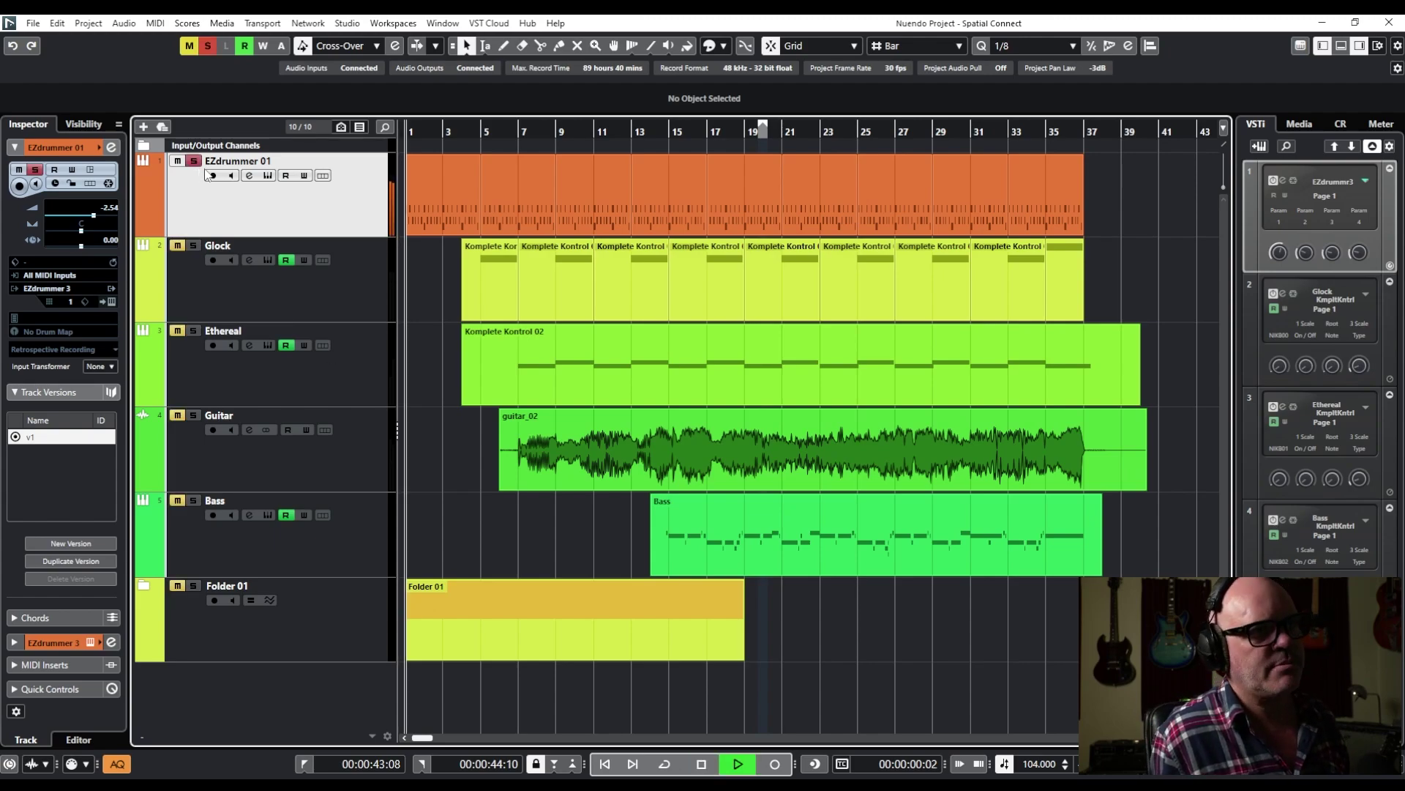
{"action": "left_click", "coordinate": [273, 179]}
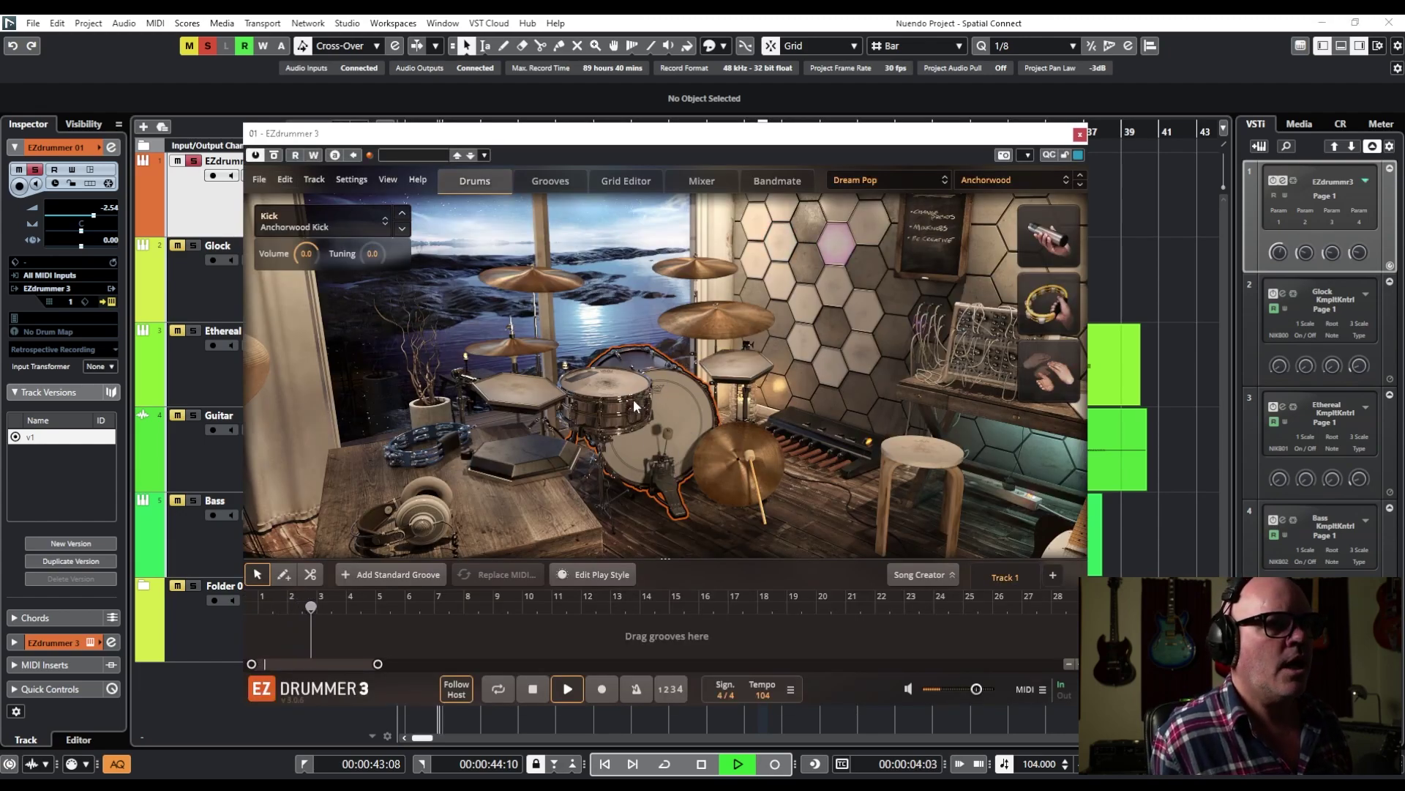
Stop playback, close EZdrummer 3, and show the Guitar track's Guitar Rig 6 and dearVR pro inserts
{"action": "key", "text": "space"}
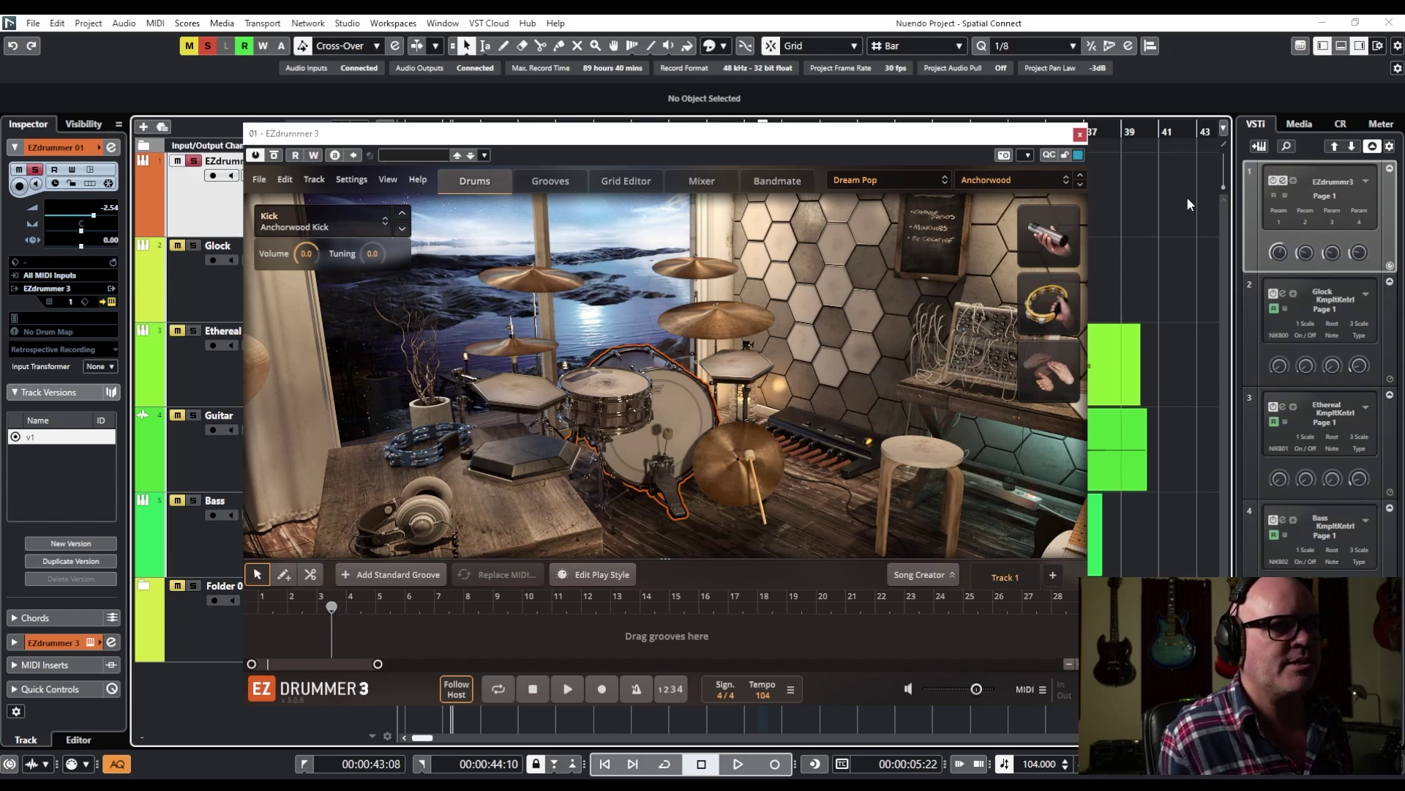
{"action": "left_click", "coordinate": [1080, 134]}
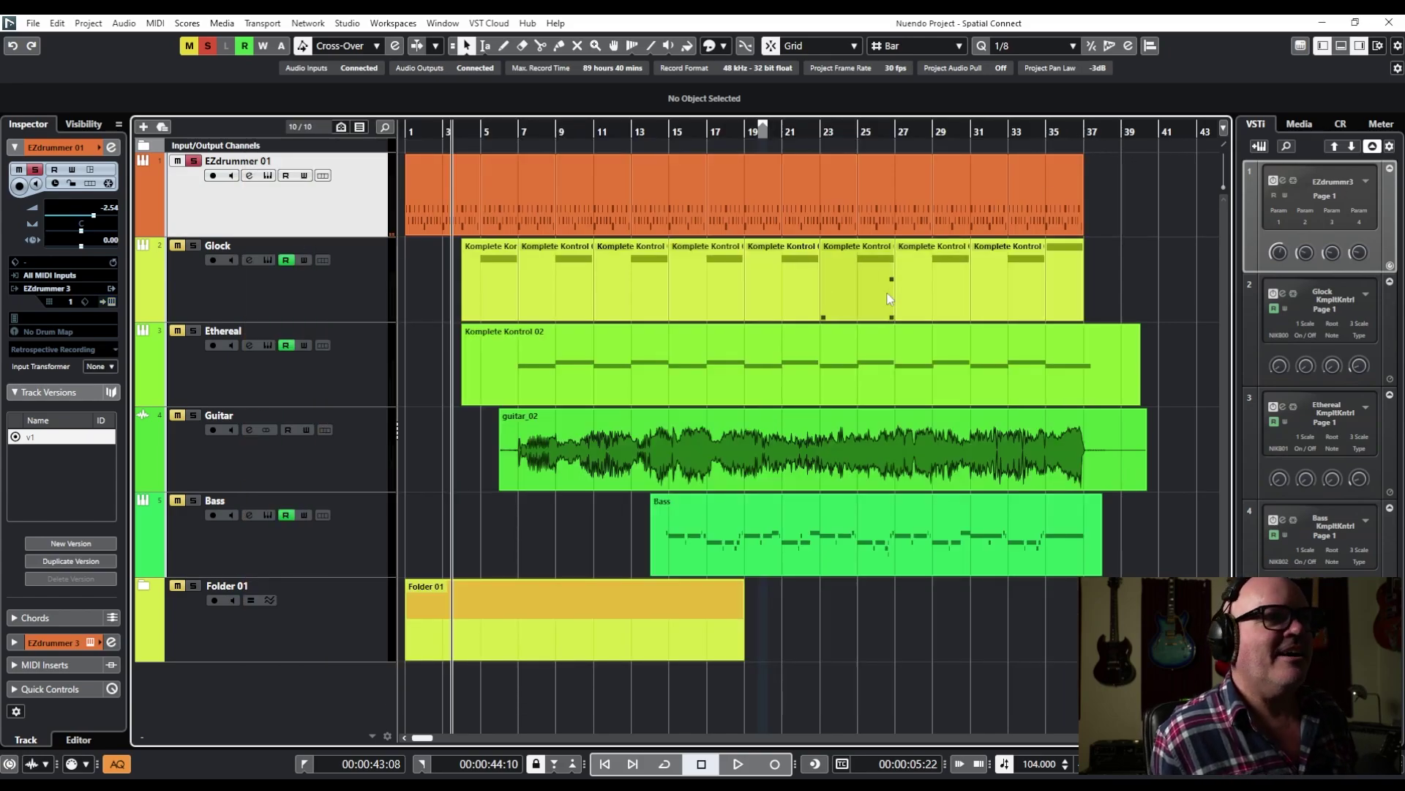
{"action": "left_click", "coordinate": [236, 303]}
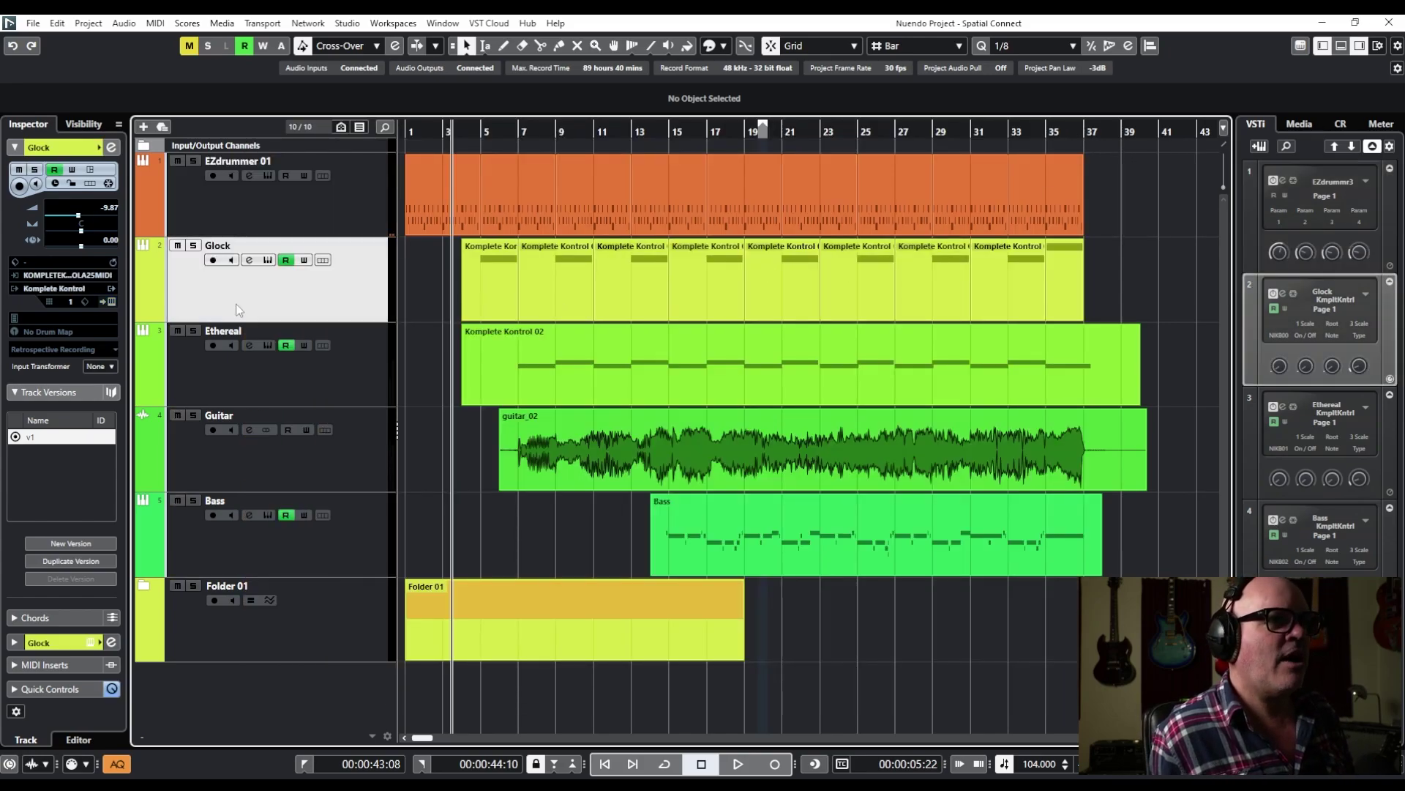
{"action": "left_click", "coordinate": [236, 376]}
{"action": "left_click", "coordinate": [332, 315]}
{"action": "left_click", "coordinate": [363, 551]}
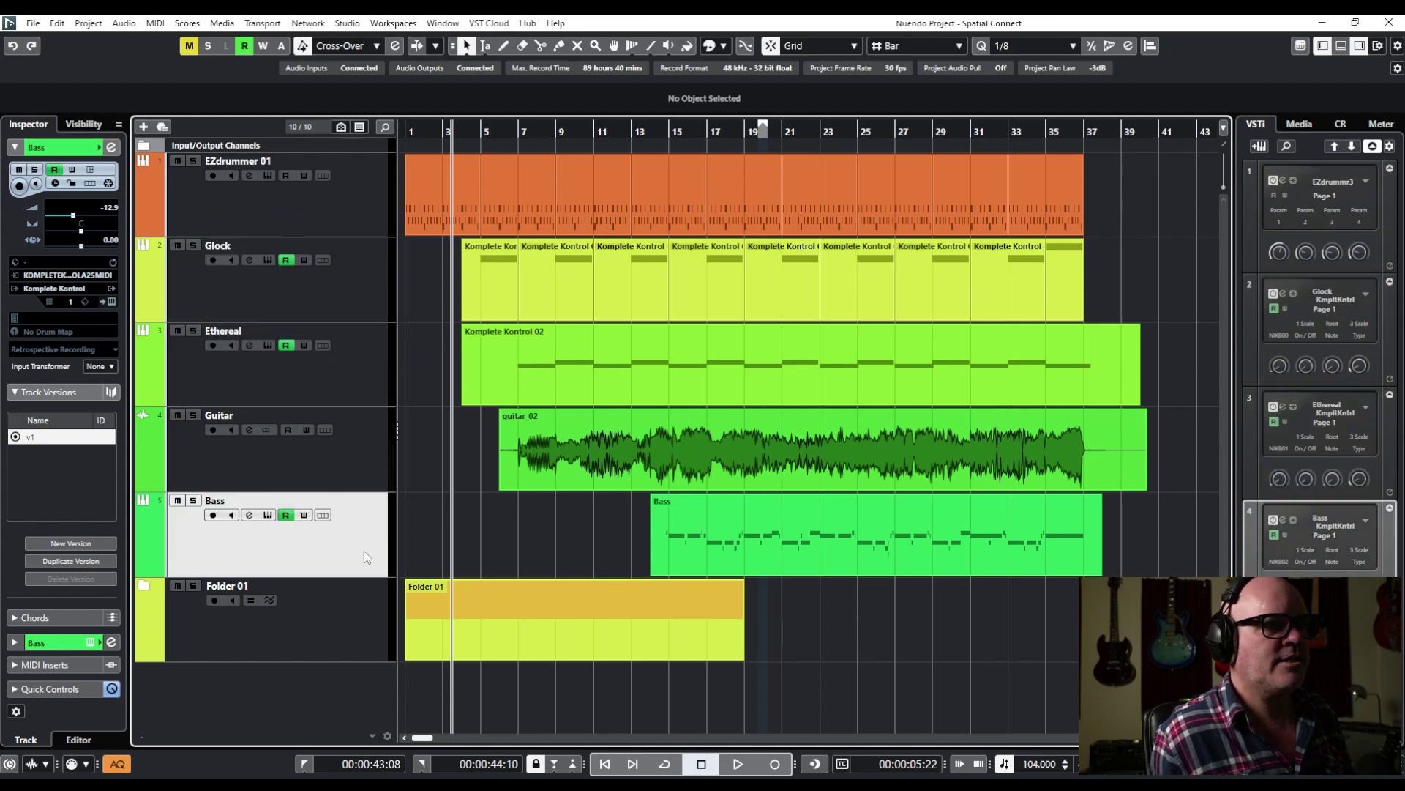
{"action": "left_click", "coordinate": [363, 287]}
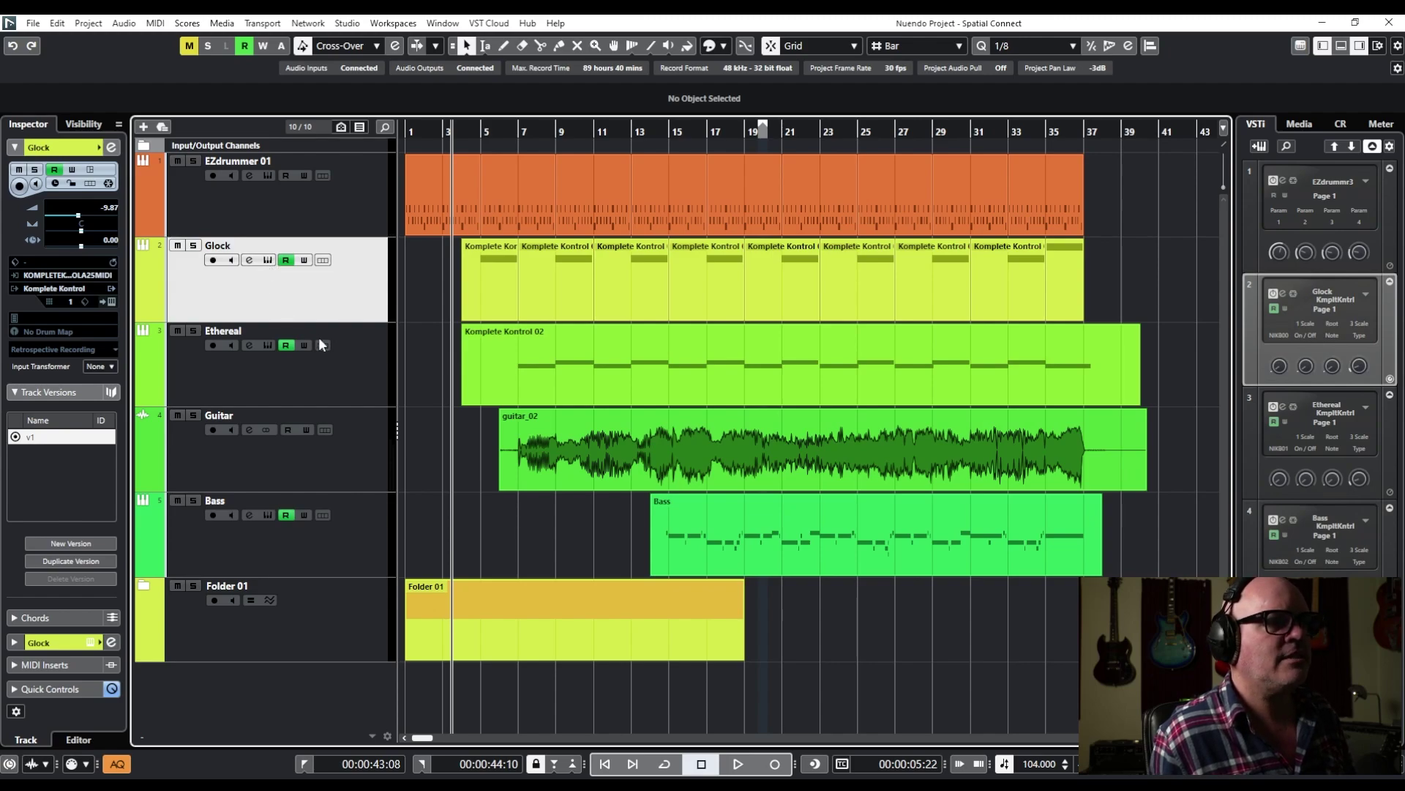
{"action": "left_click", "coordinate": [368, 485]}
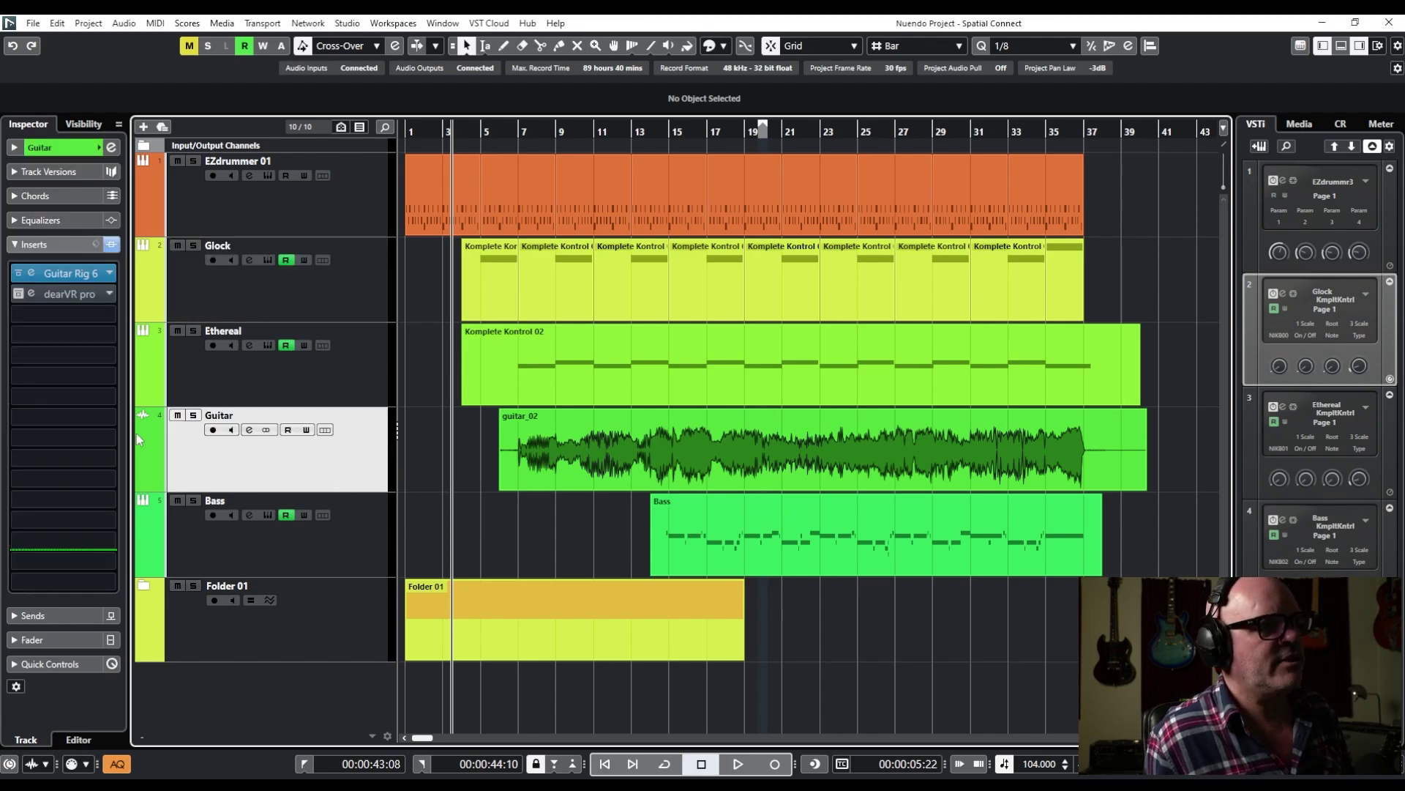
{"action": "left_click", "coordinate": [31, 270]}
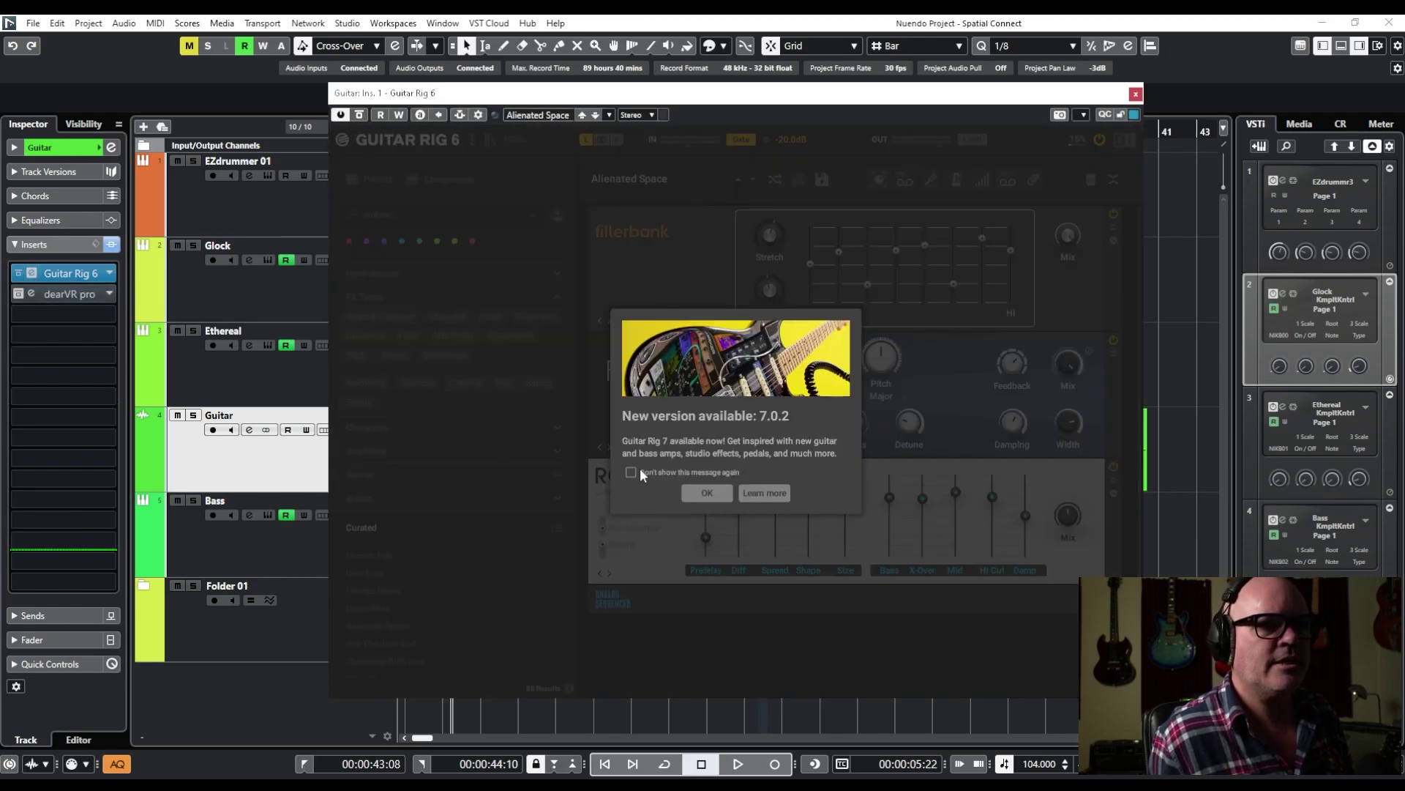
{"action": "left_click", "coordinate": [699, 495]}
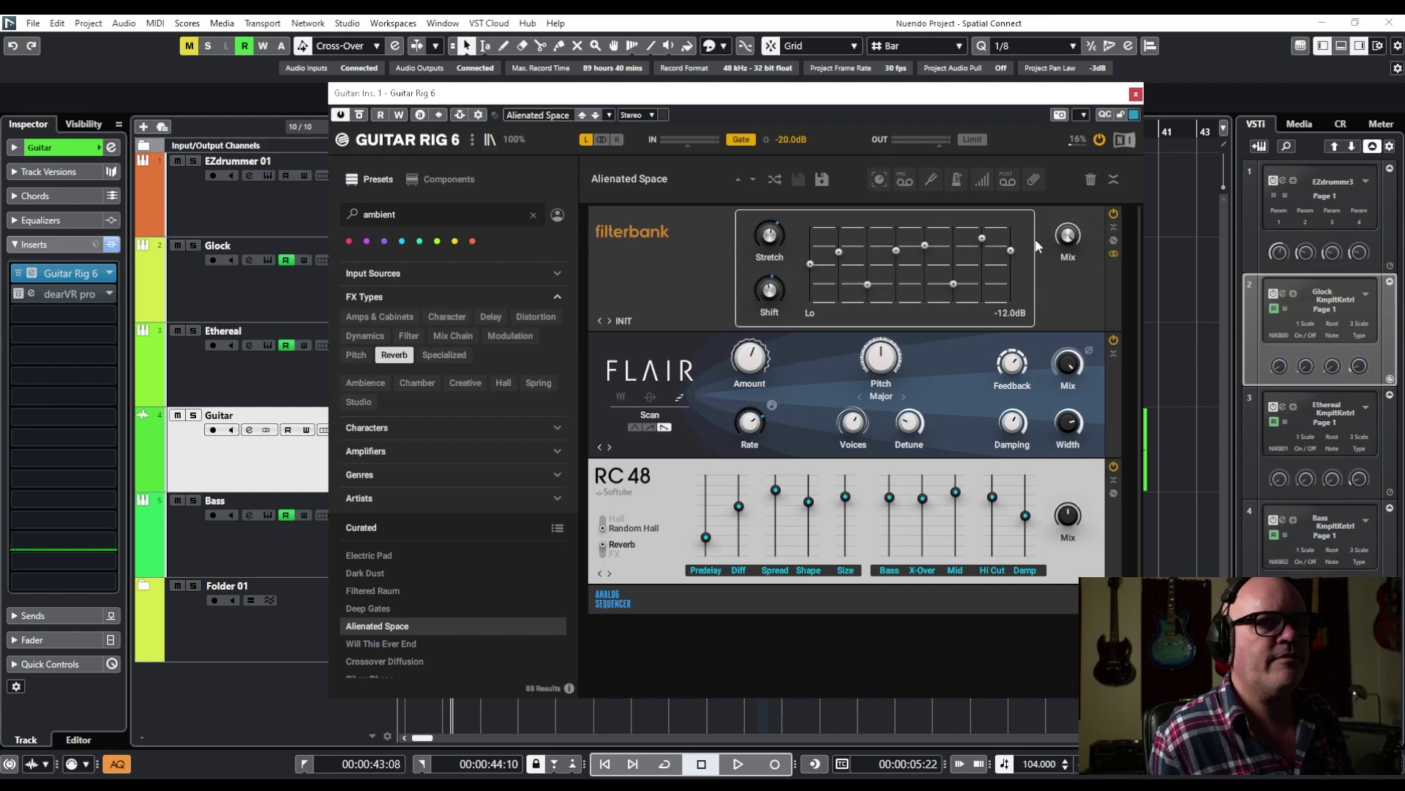
{"action": "left_click", "coordinate": [1136, 94]}
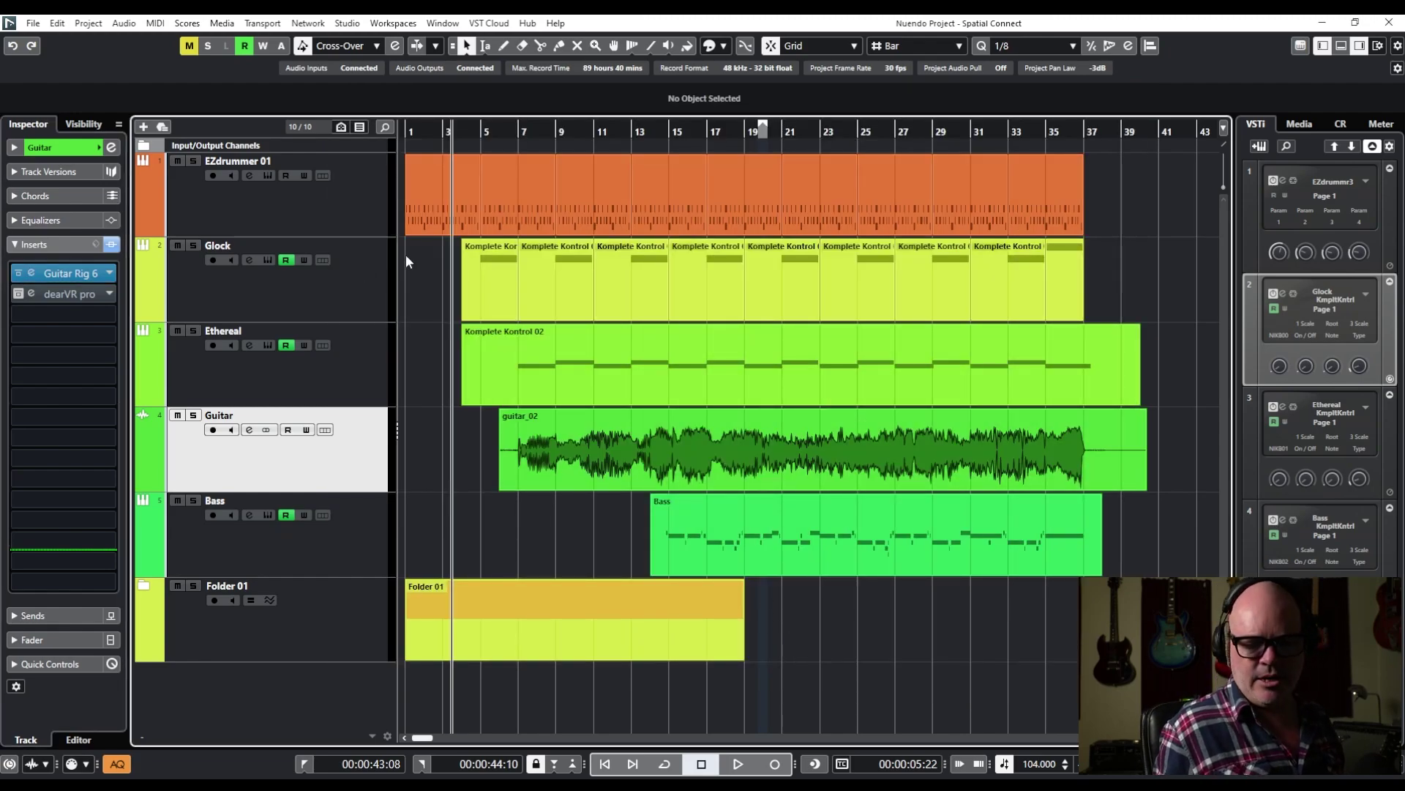
Start playback of the arrangement from bar 5
{"action": "left_click", "coordinate": [485, 133]}
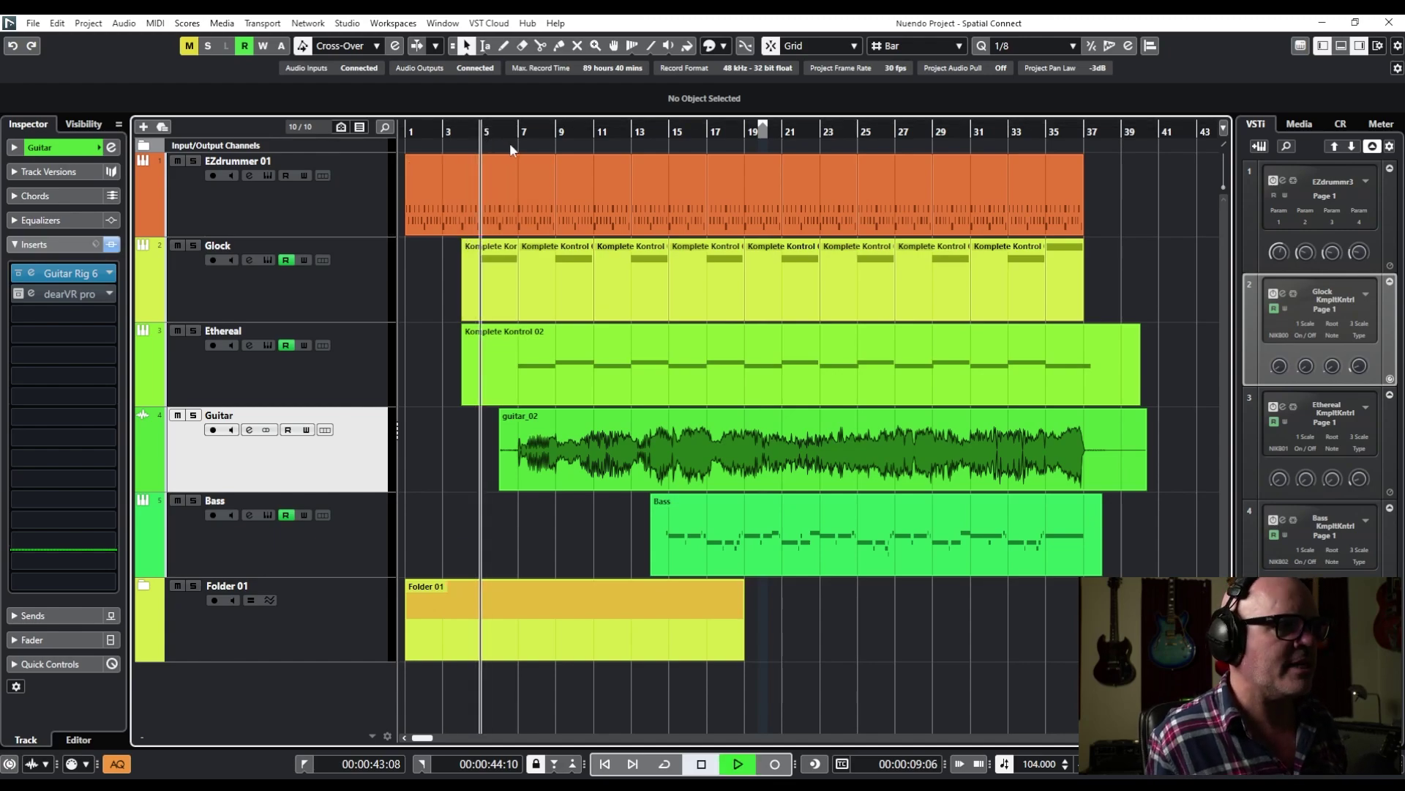
{"action": "key", "text": "space"}
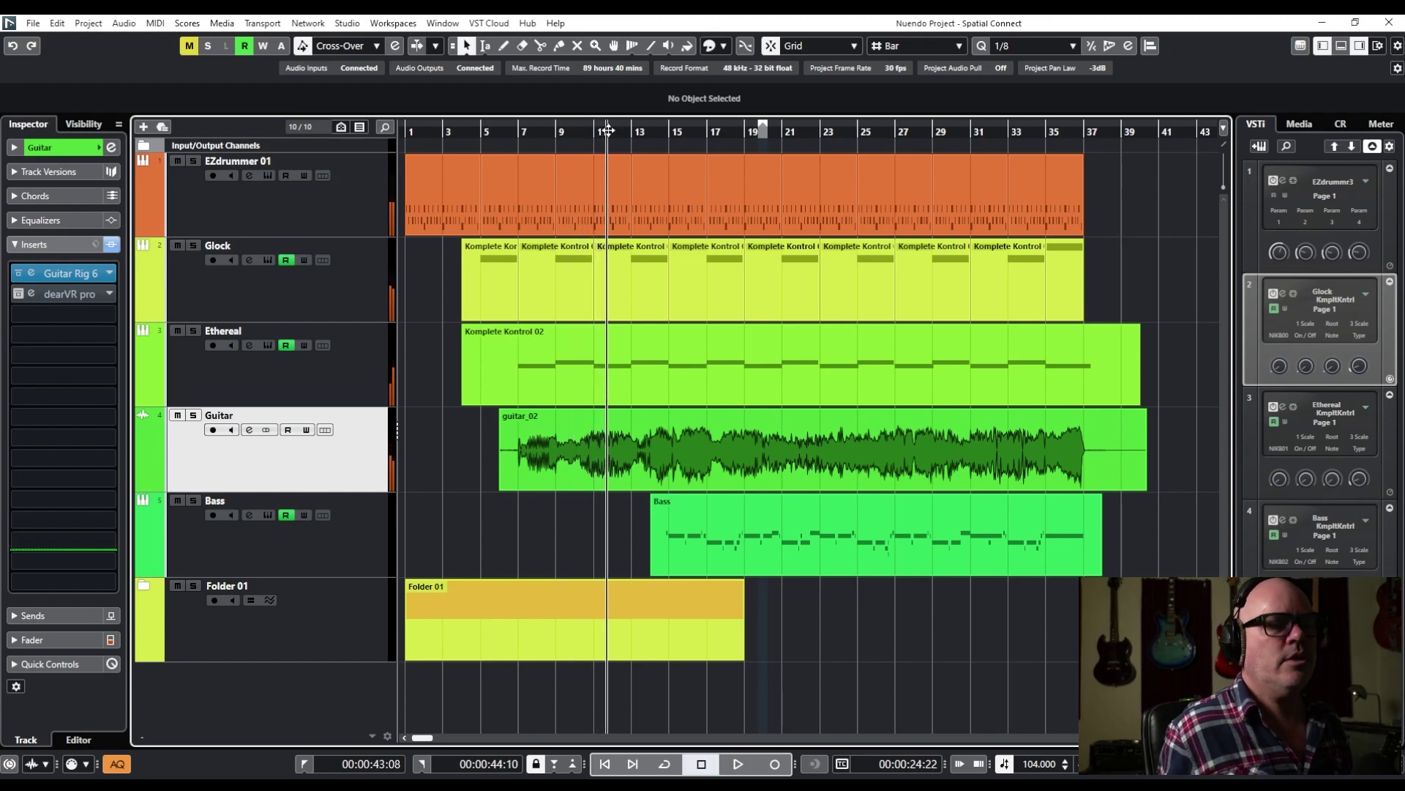
In the MixConsole, open EZdrummer 01's dearVR pro editor, move it up-left, then close it
{"action": "key", "text": "F3"}
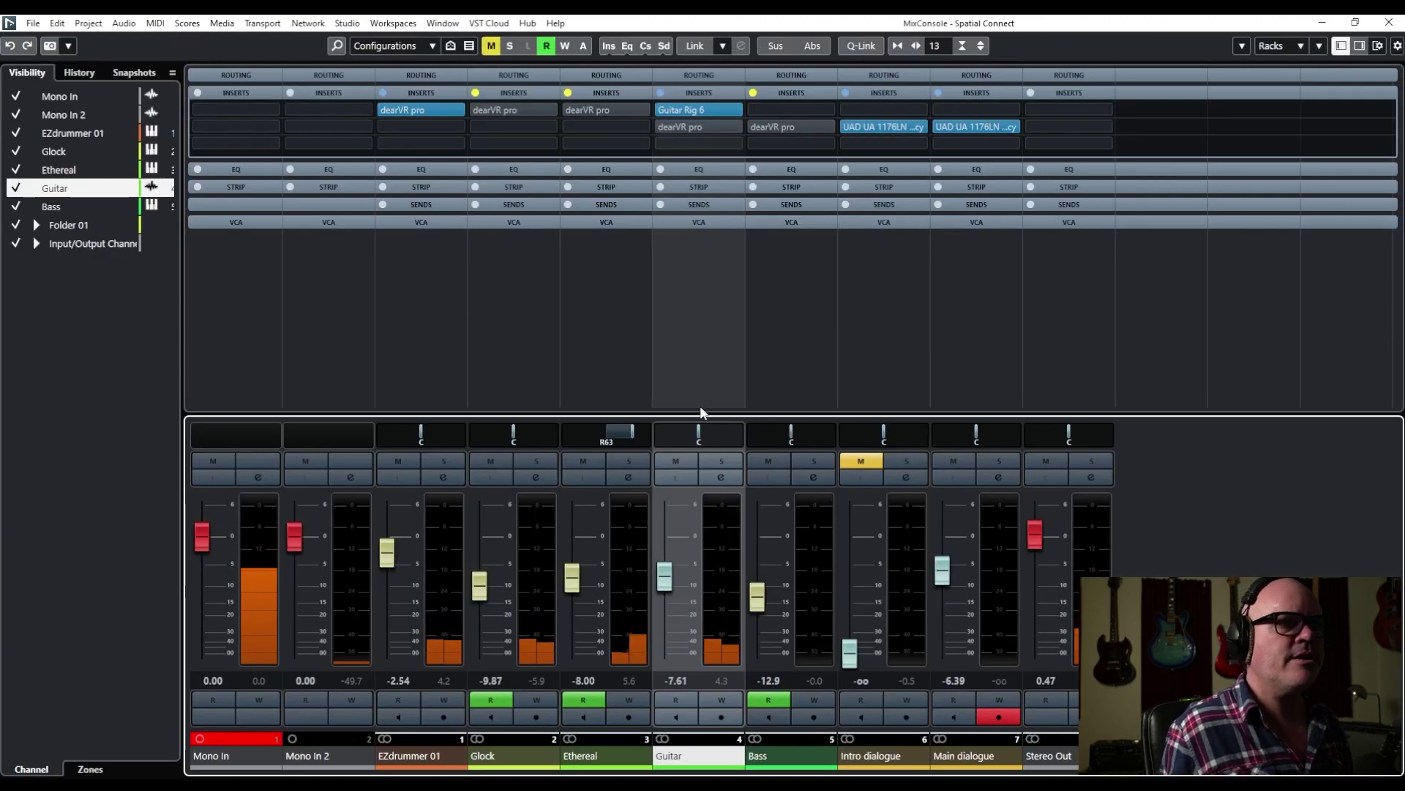
{"action": "left_click", "coordinate": [476, 113]}
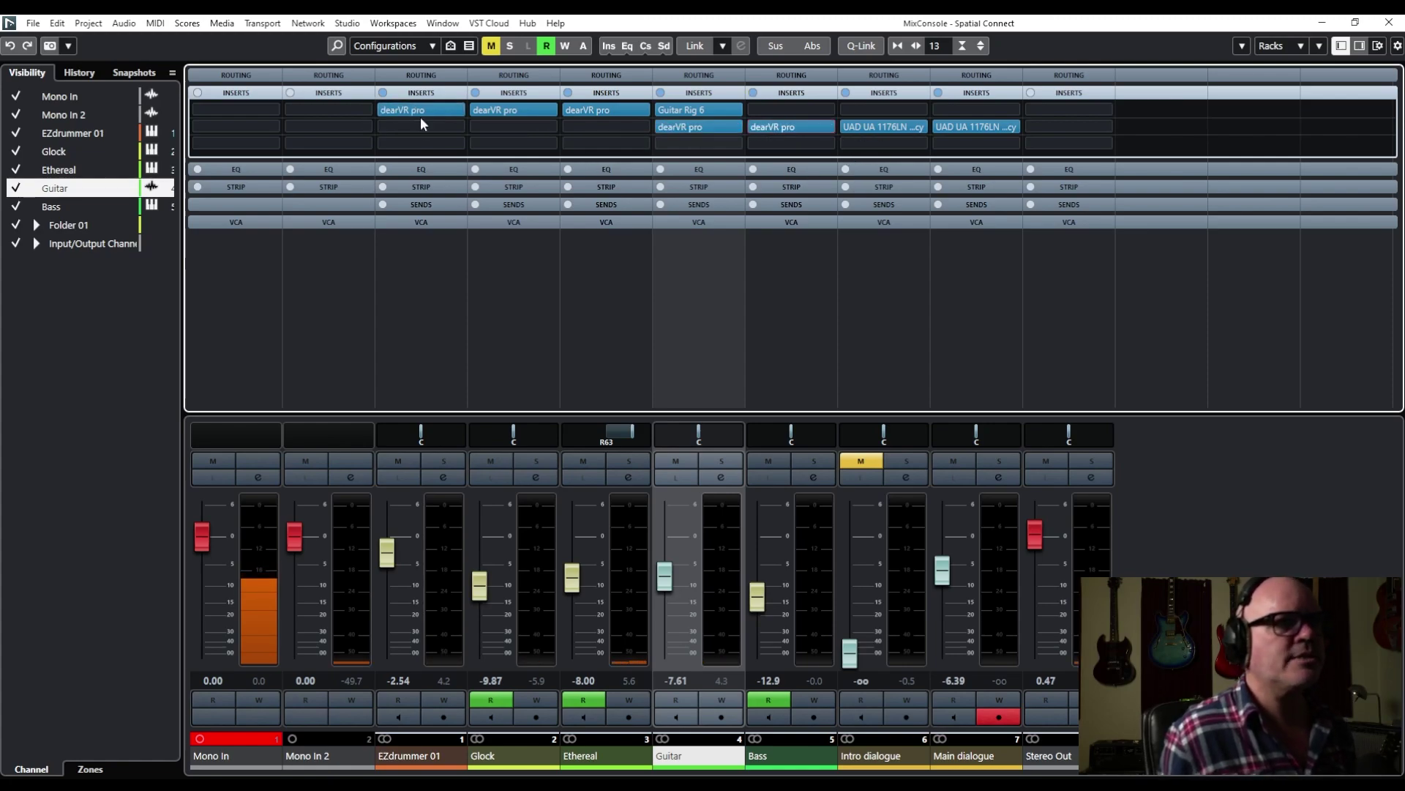
{"action": "left_click", "coordinate": [400, 110]}
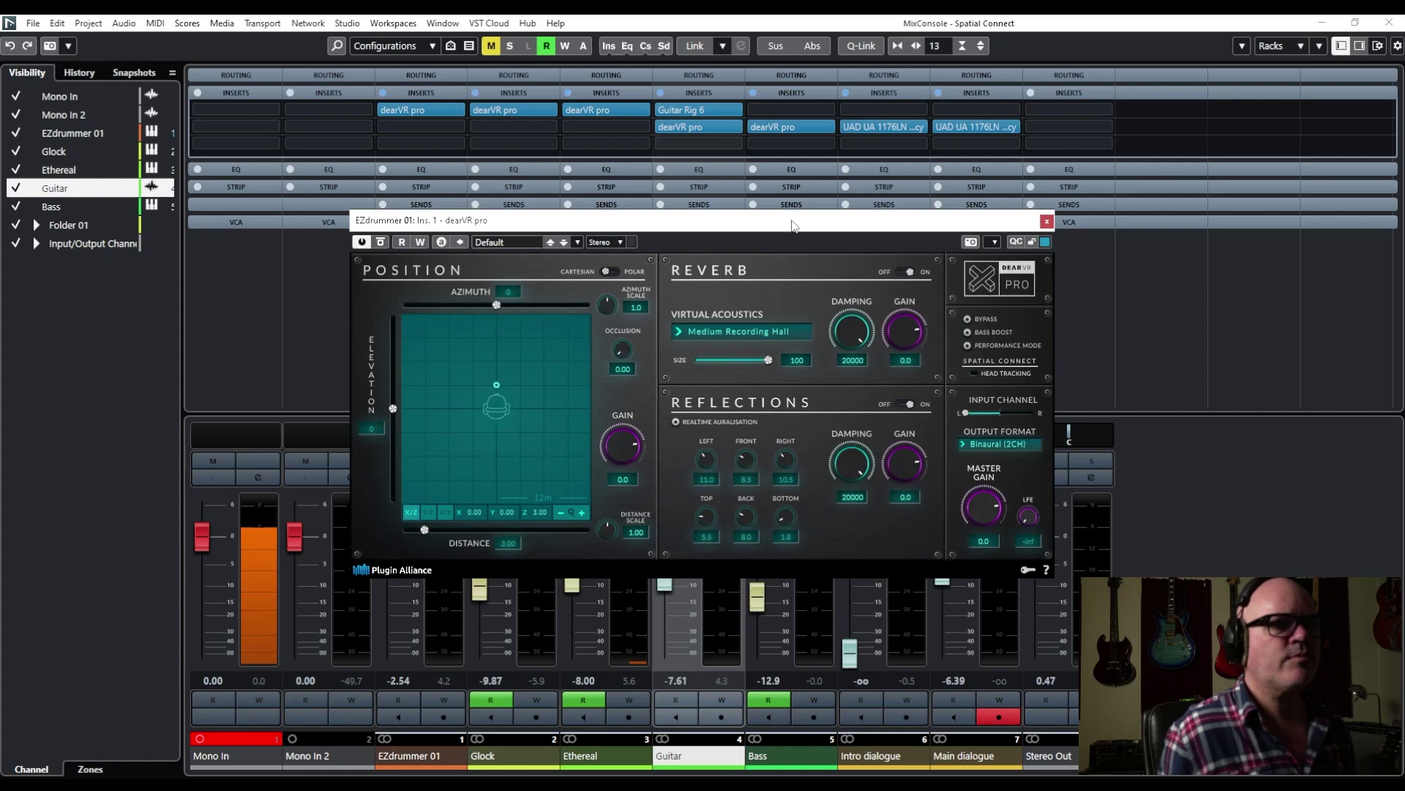
{"action": "left_click_drag", "start_coordinate": [792, 224], "coordinate": [728, 179]}
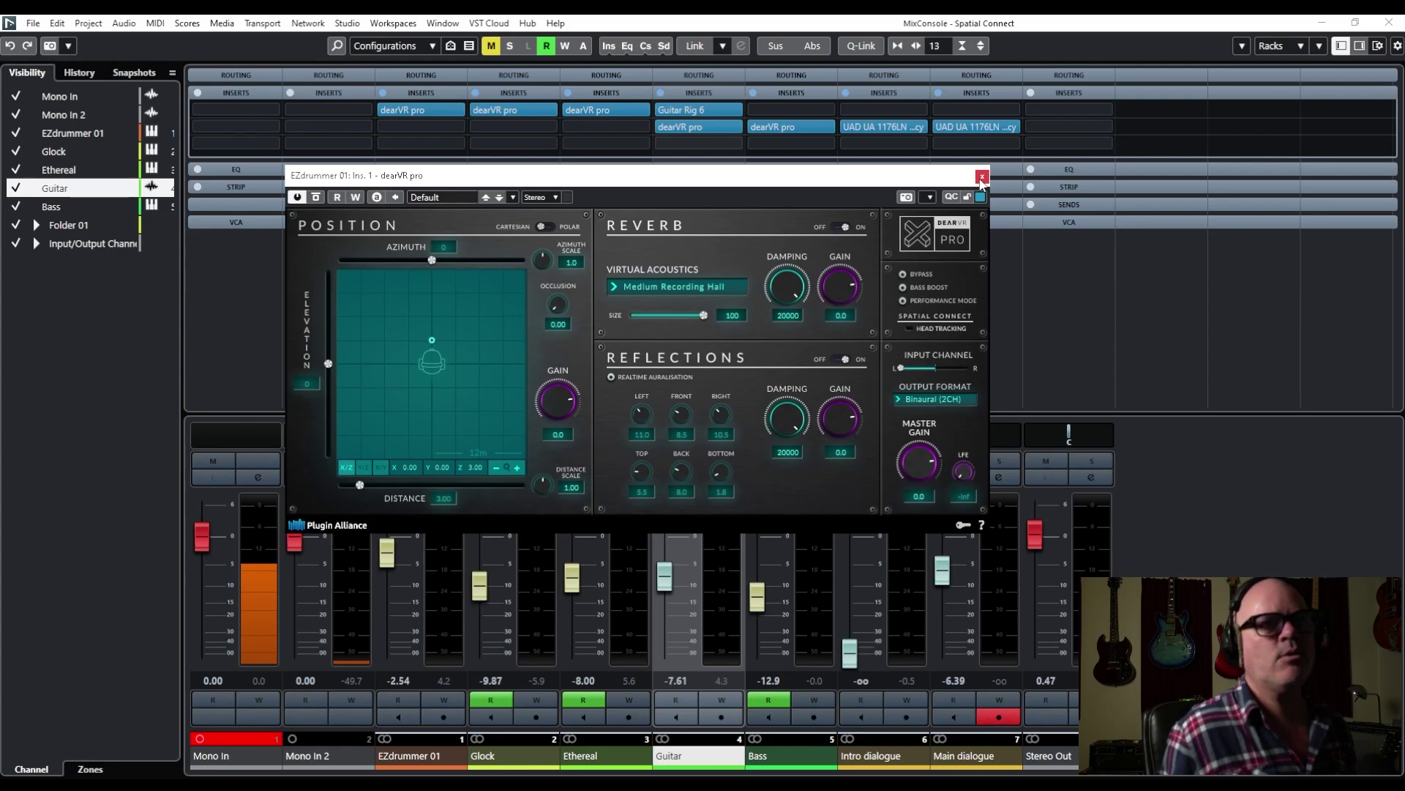
{"action": "left_click", "coordinate": [982, 177]}
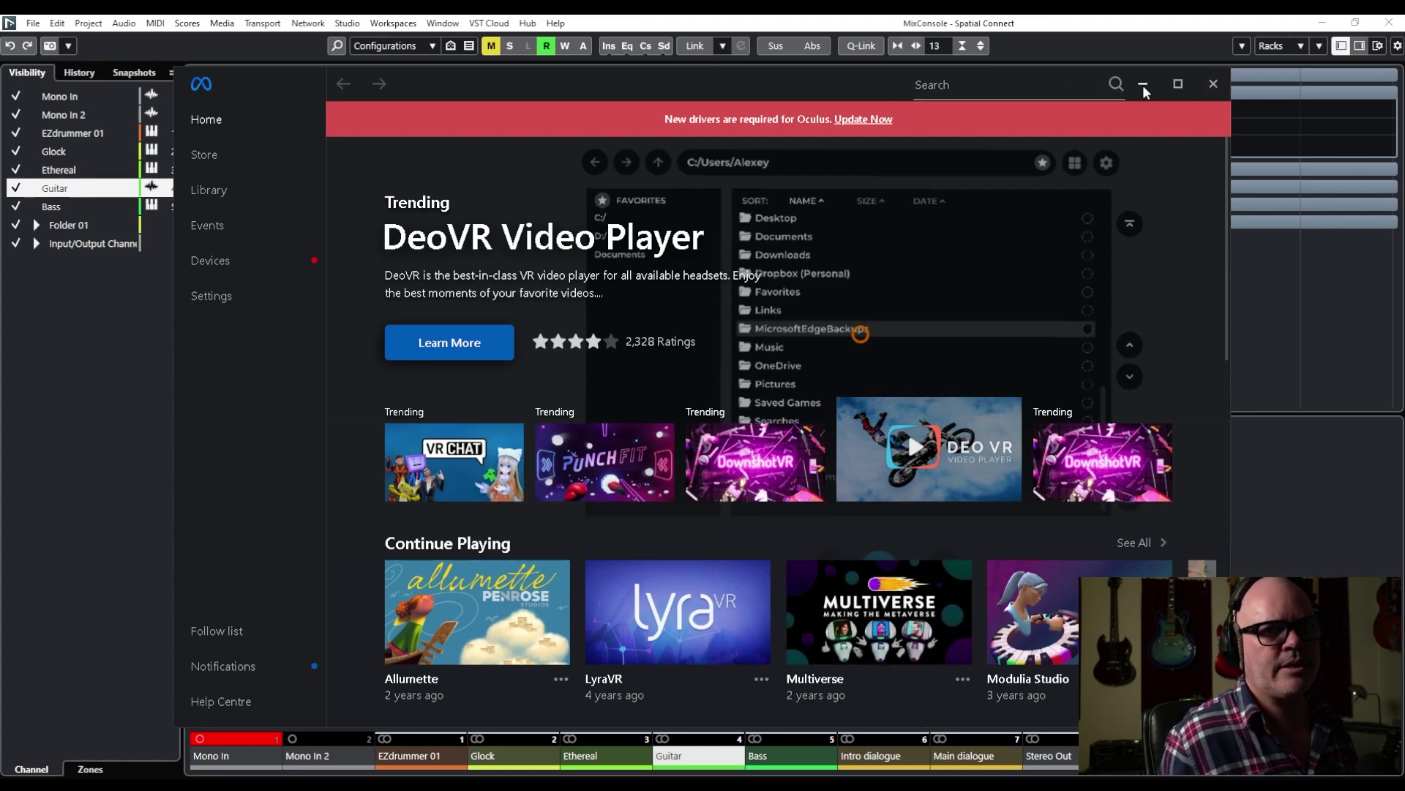
Minimize the Meta Quest Link app and drag the SteamVR window aside
{"action": "left_click", "coordinate": [1144, 87]}
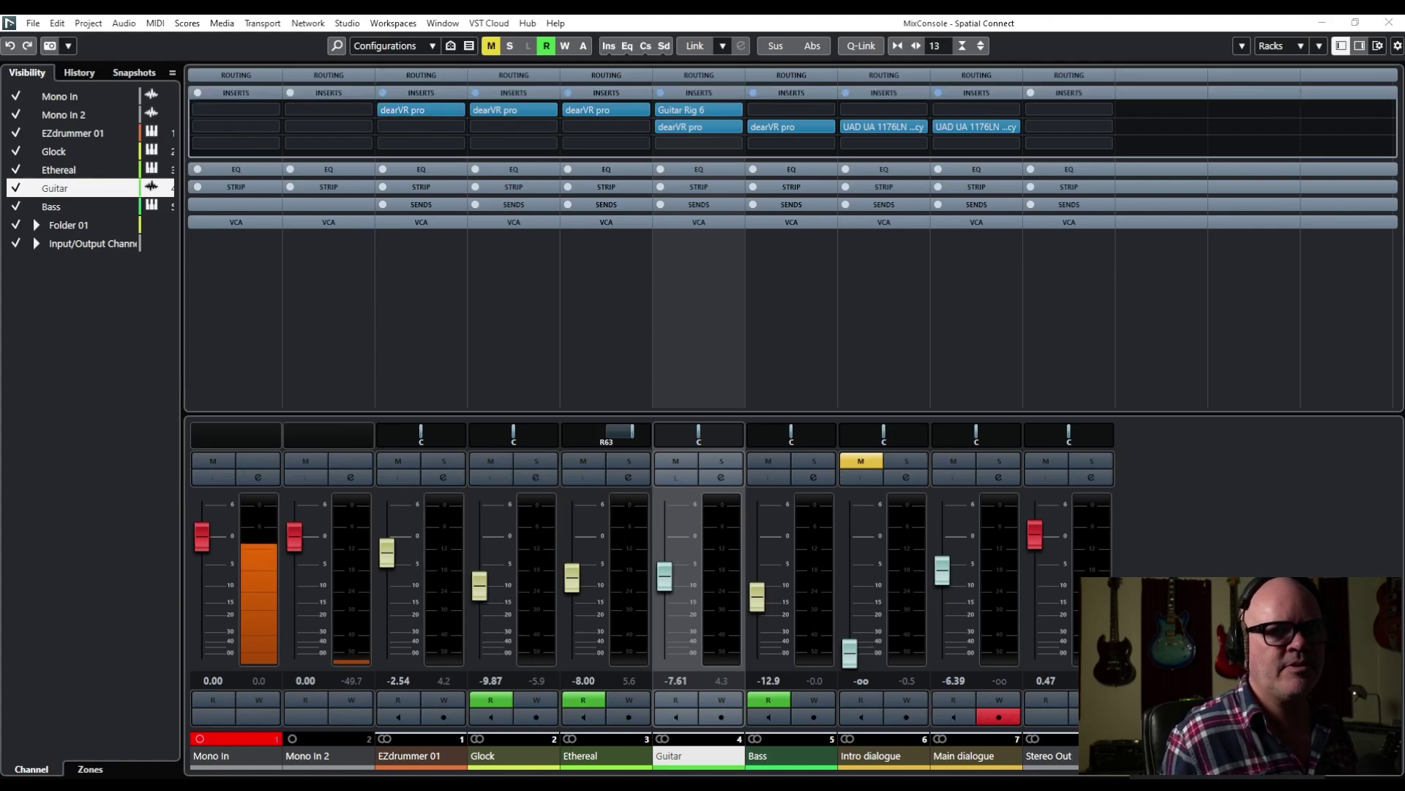
{"action": "mouse_move", "coordinate": [1025, 560]}
{"action": "left_mouse_down"}
{"action": "mouse_move", "coordinate": [803, 334]}
{"action": "mouse_move", "coordinate": [1150, 593]}
{"action": "left_mouse_up"}
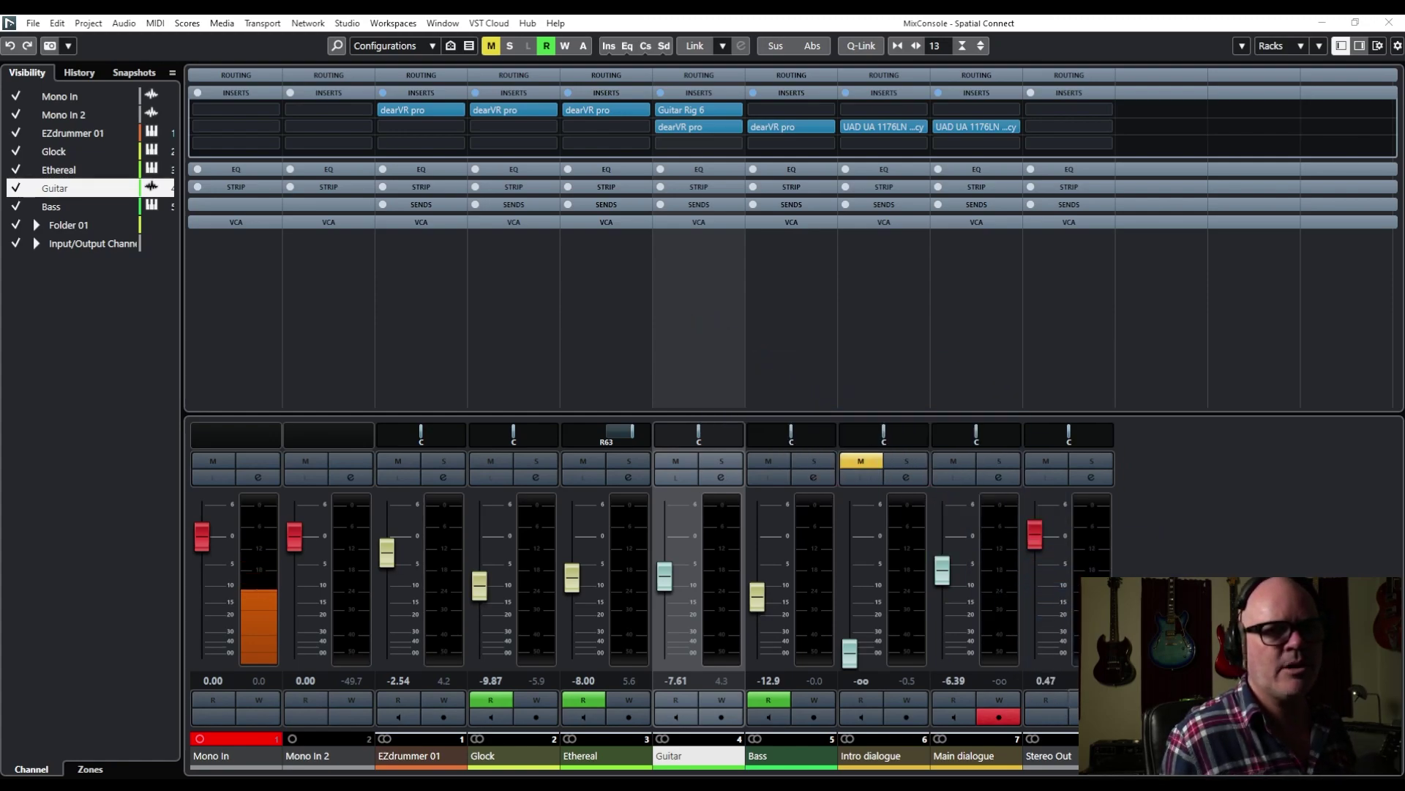